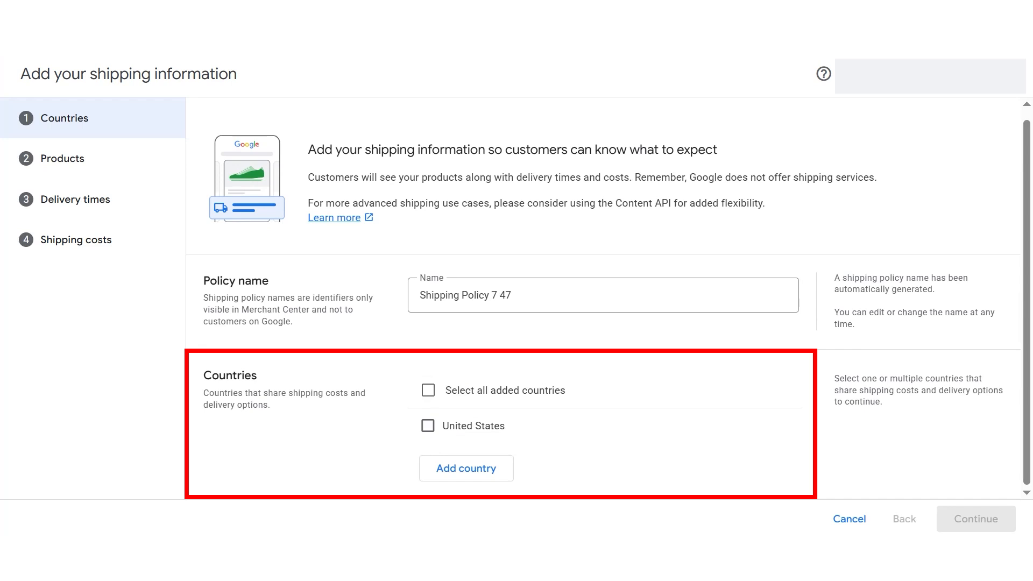
Step: Select United States as the shipping policy country and continue
left_click(428, 426)
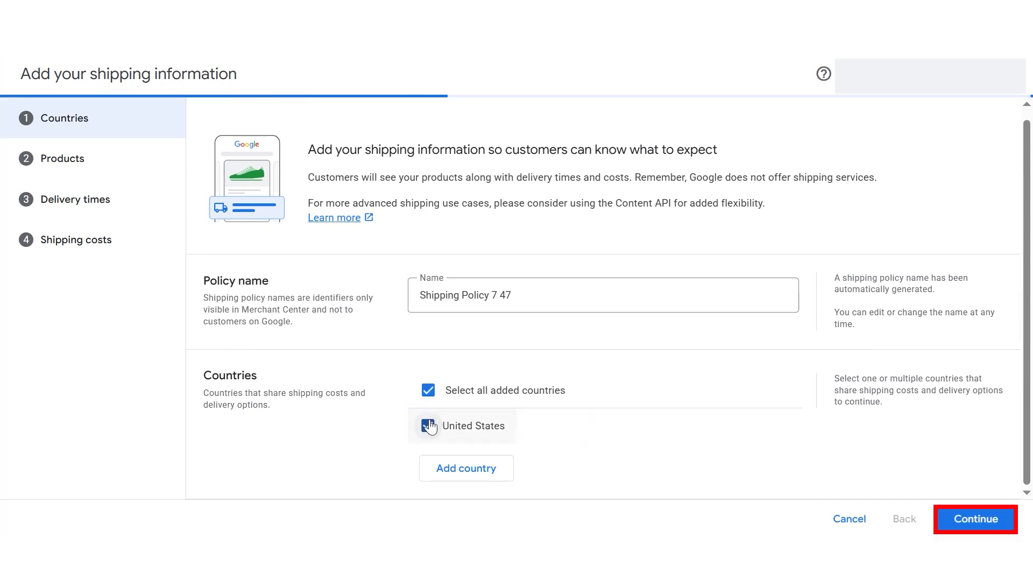
left_click(976, 519)
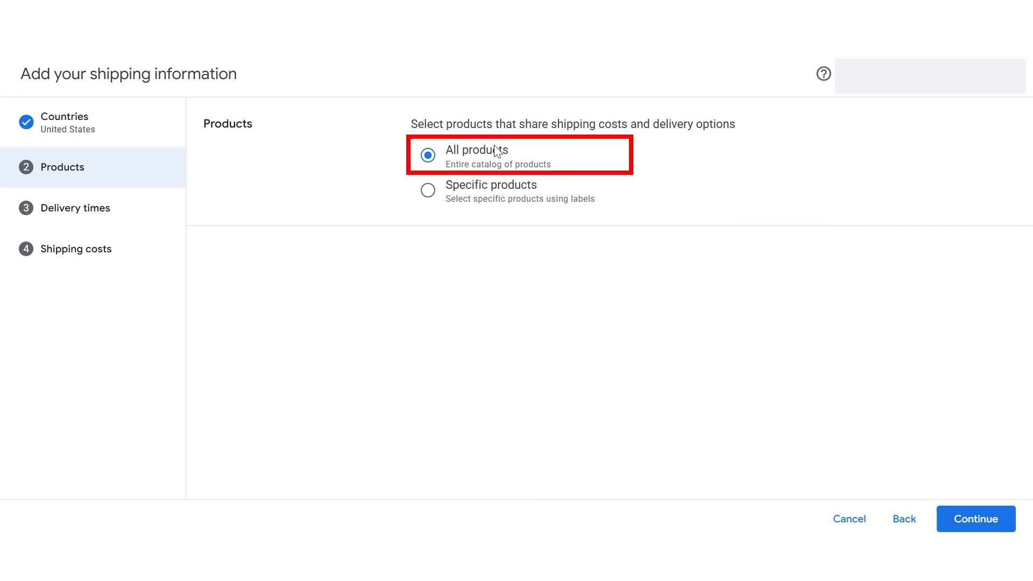
Step: Apply the shipping policy to all products and continue to delivery times
left_click(428, 190)
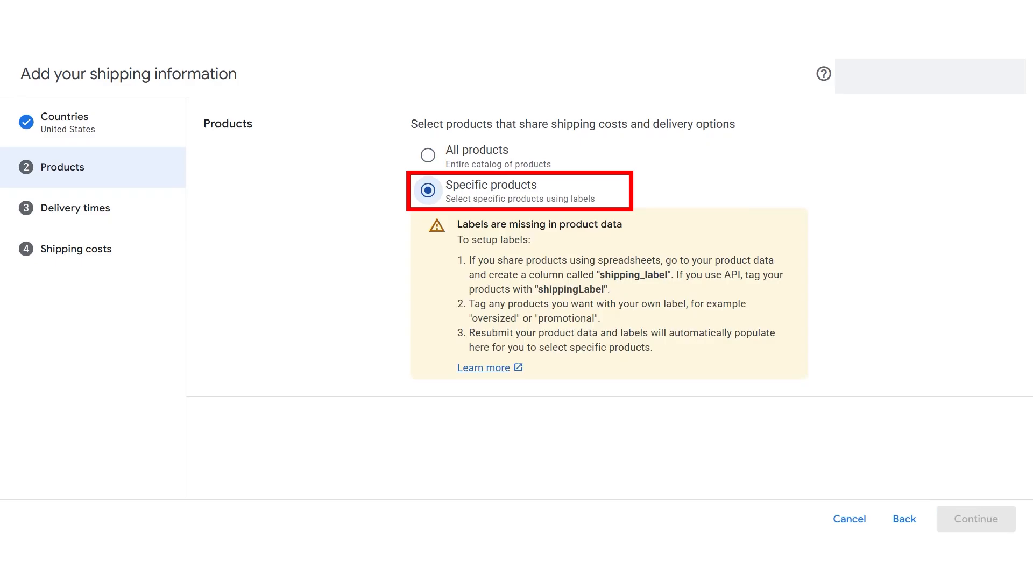
left_click(427, 155)
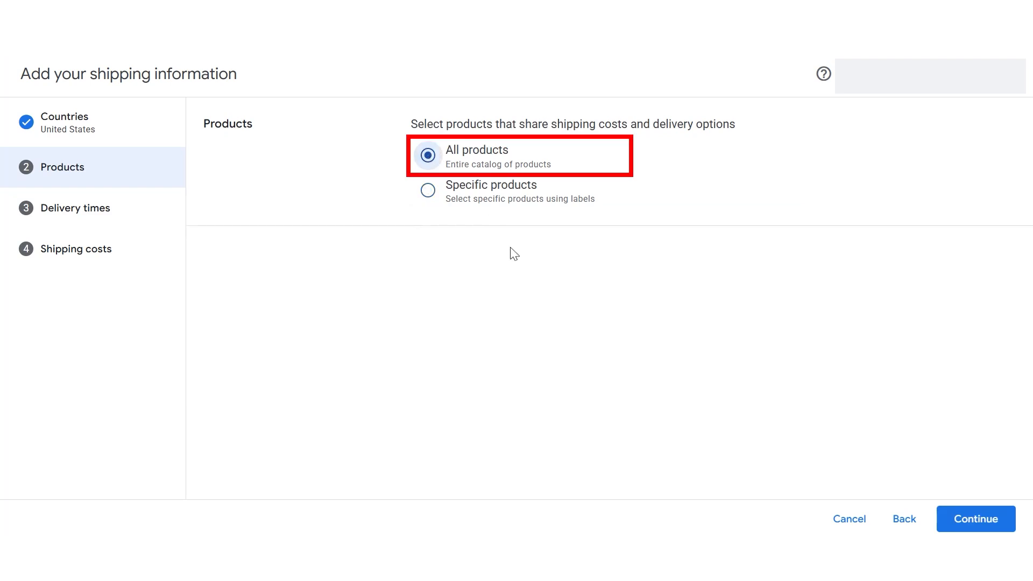
left_click(977, 525)
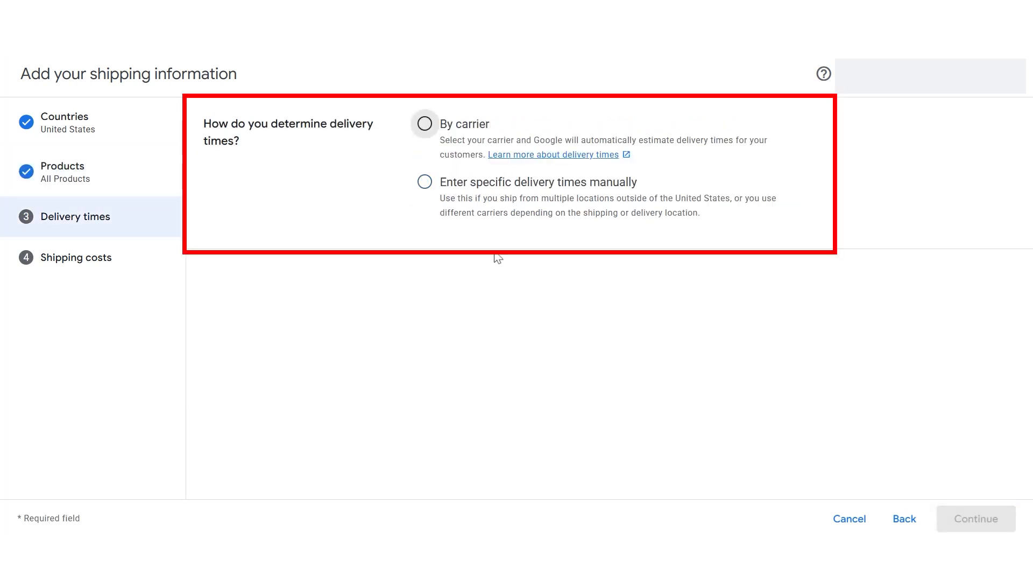
Step: Choose delivery times by carrier, with FedEx as carrier and 2Day as service level
left_click(425, 125)
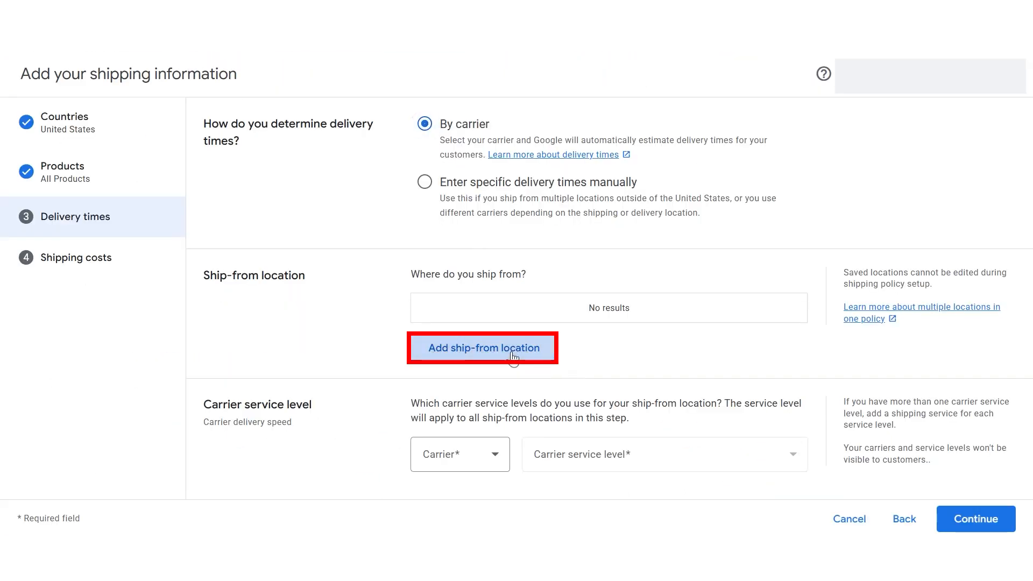
left_click(511, 355)
scroll(723, 415, "down", 2)
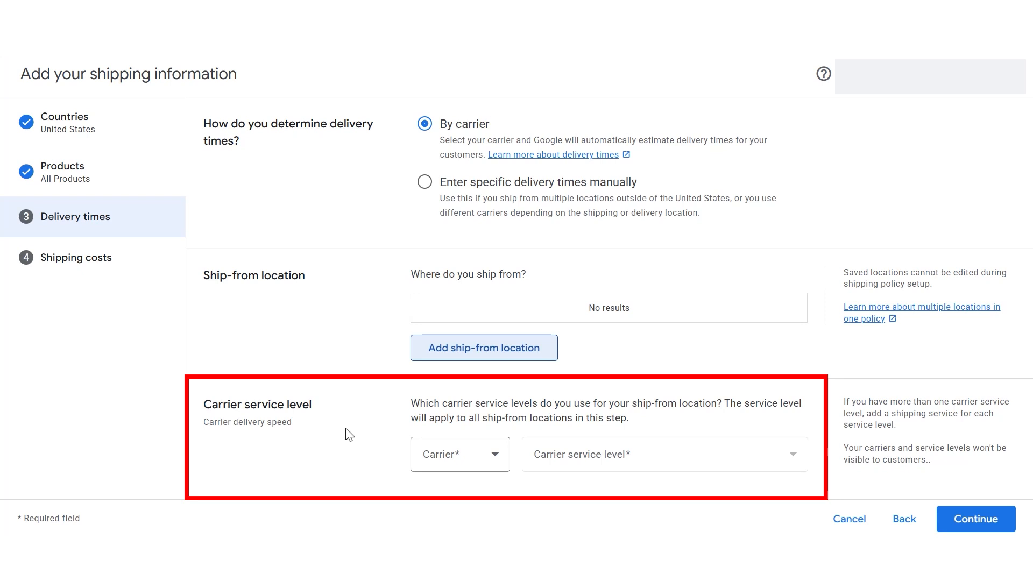
left_click(497, 458)
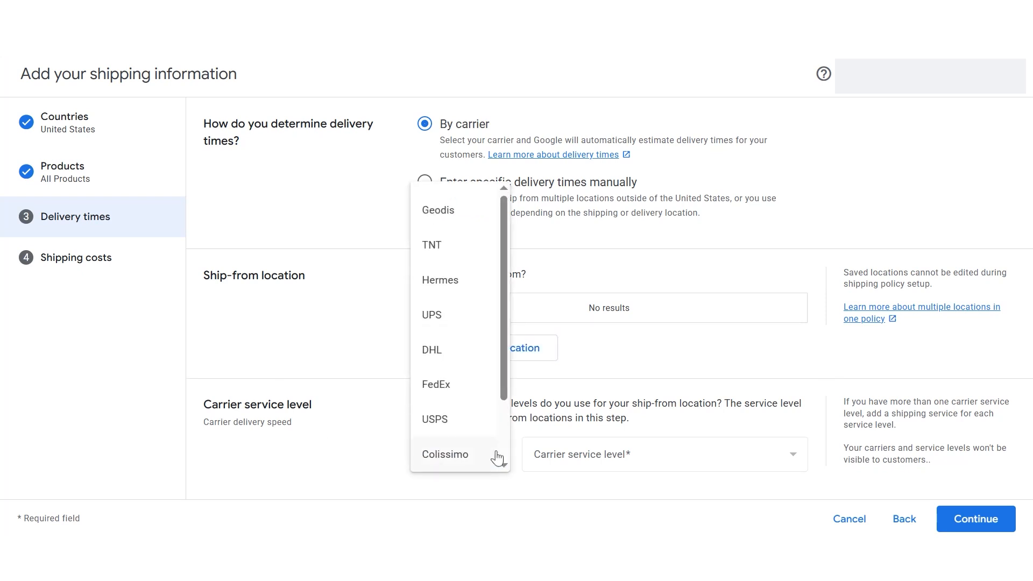
left_click(431, 396)
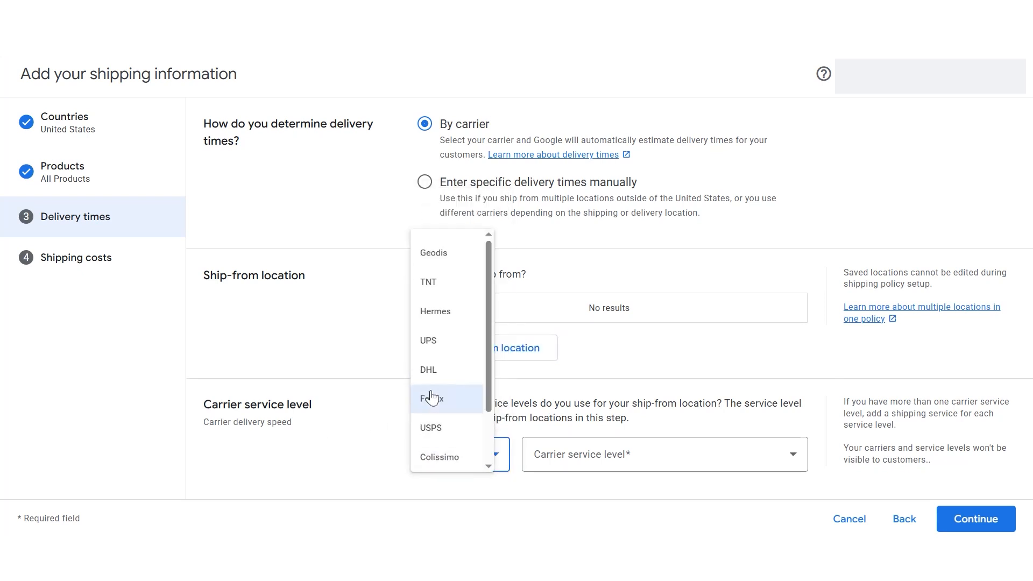
left_click(708, 466)
left_click(679, 365)
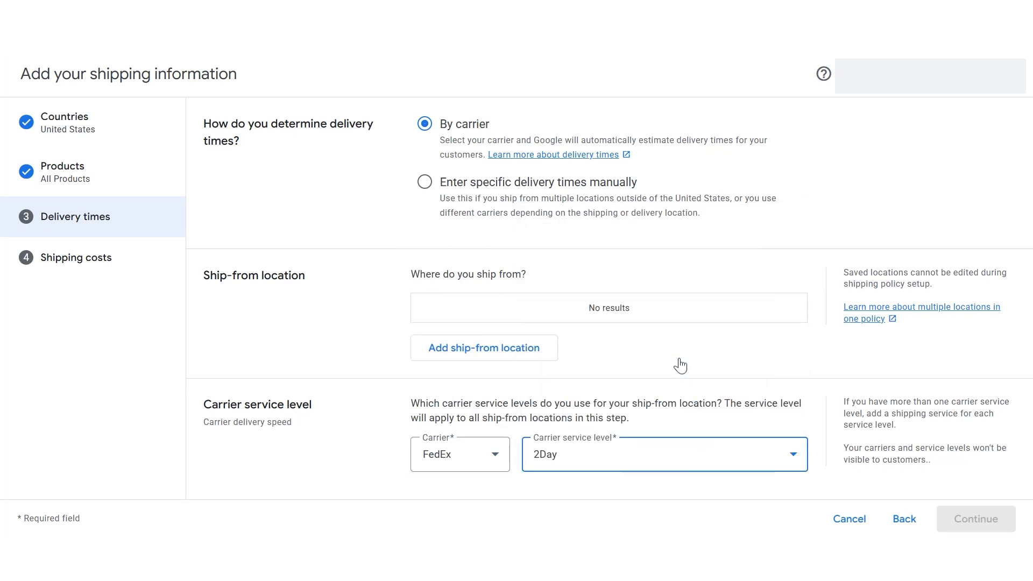
Step: Switch to entering delivery times manually and continue to shipping costs
left_click(425, 182)
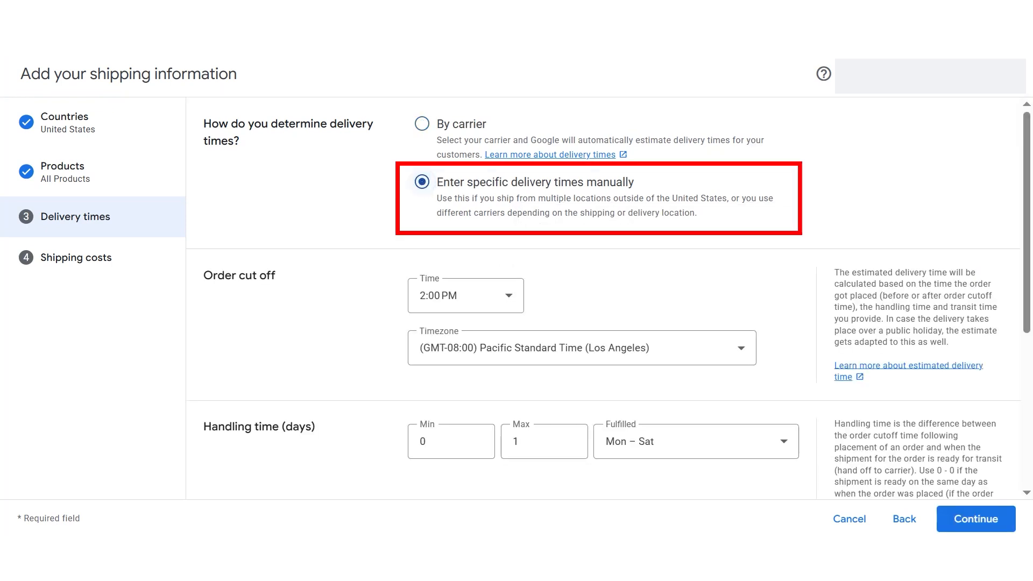
scroll(603, 296, "down", 5)
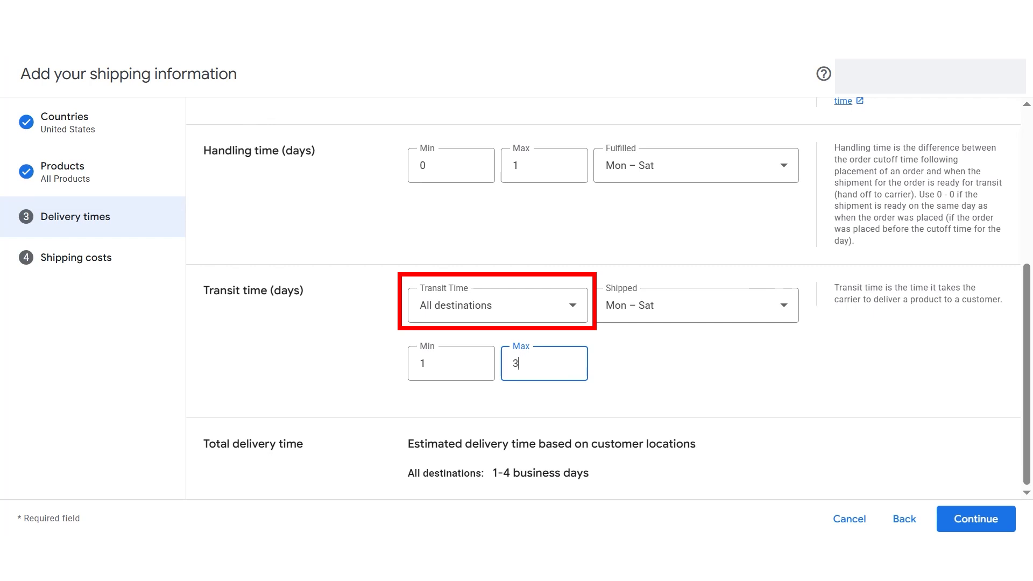
scroll(958, 444, "up", 5)
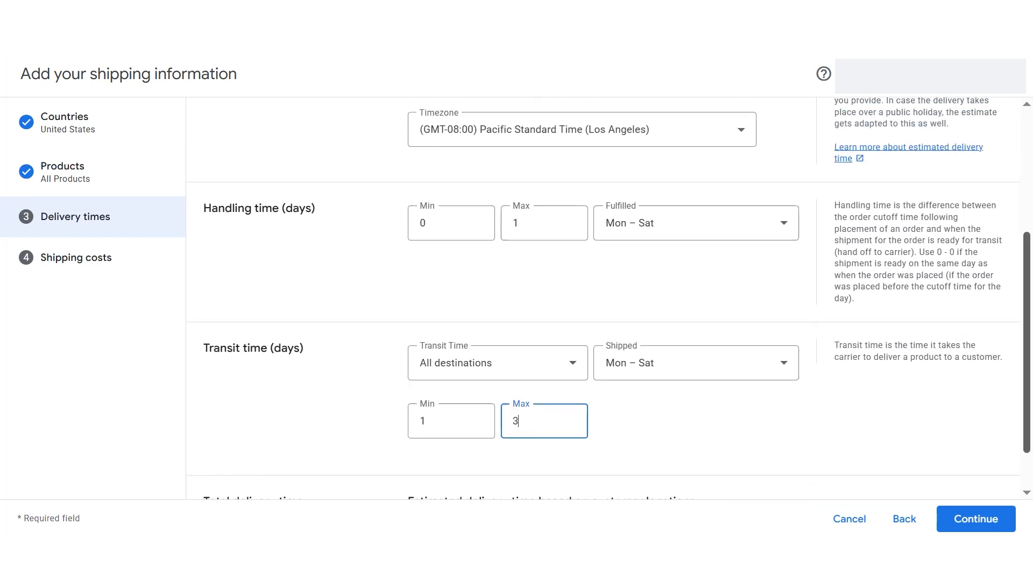
scroll(958, 444, "down", 5)
left_click(982, 509)
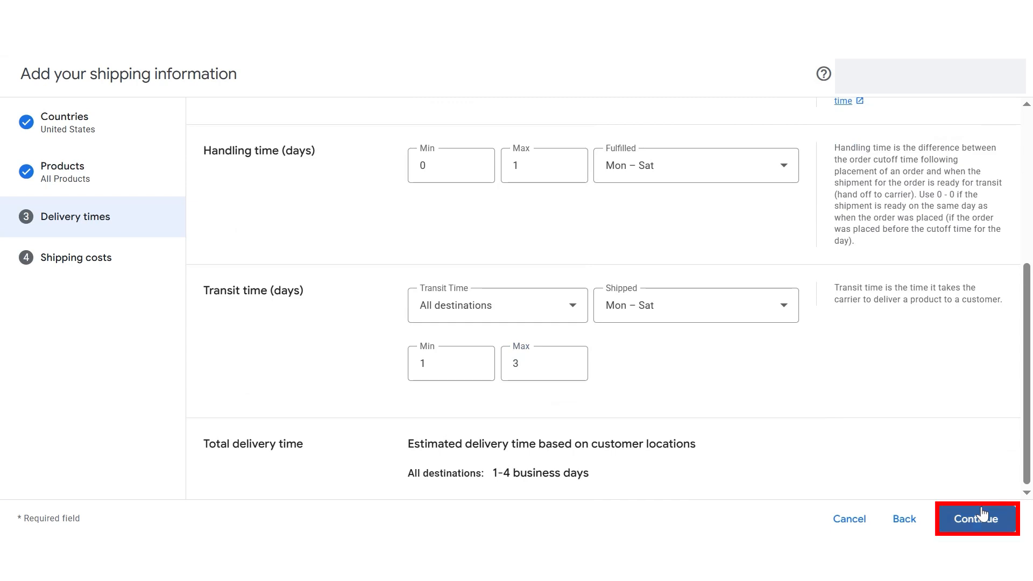
left_click(981, 513)
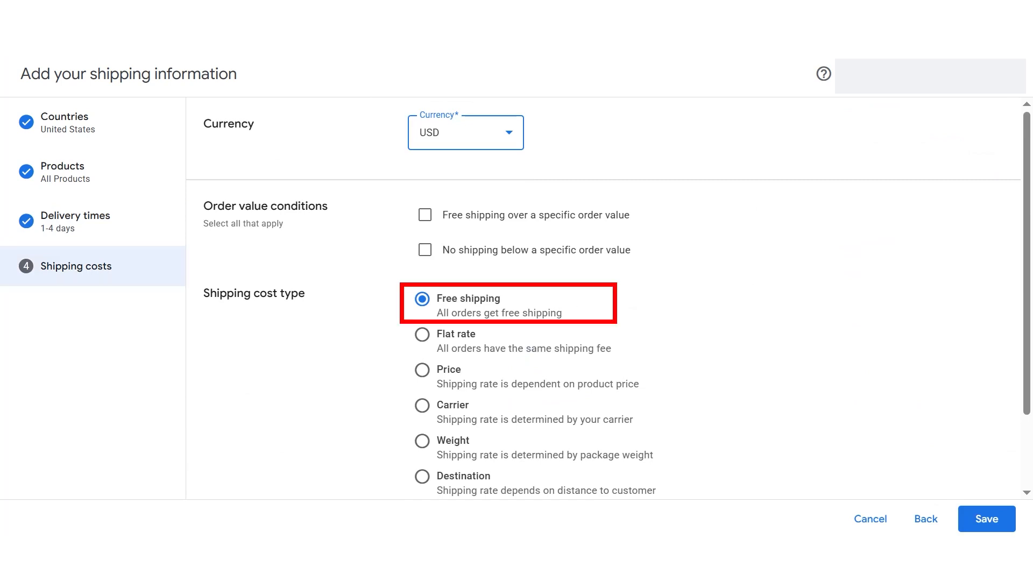
scroll(989, 530, "down", 2)
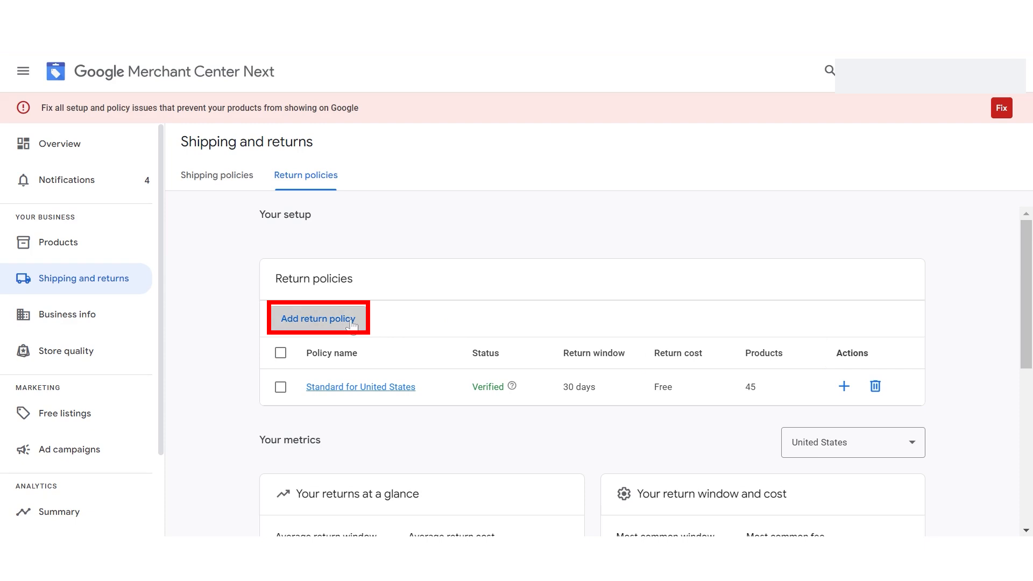
left_click(322, 315)
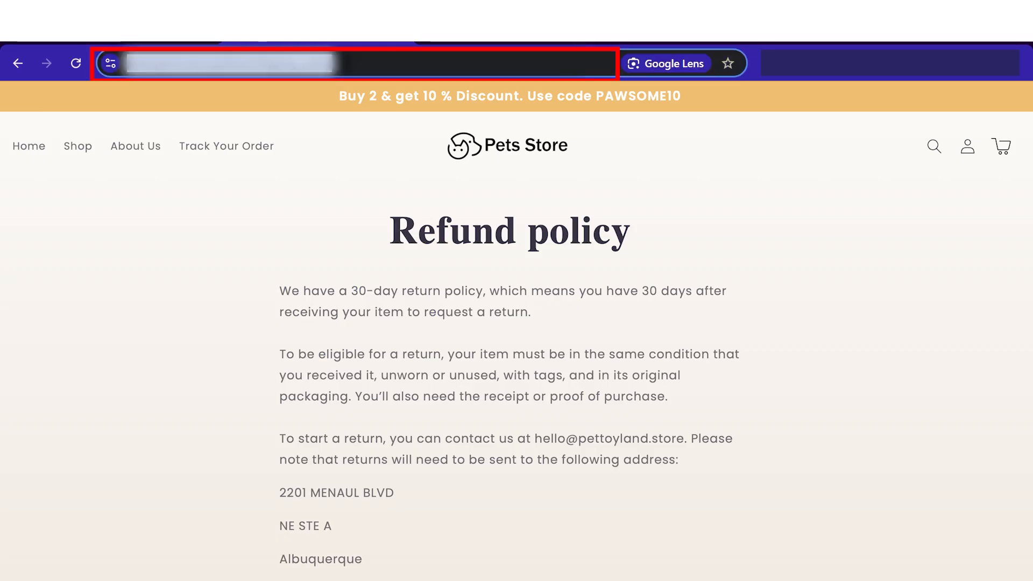
Step: Enter the store's policy page URL as the return policy URL
left_click(231, 63)
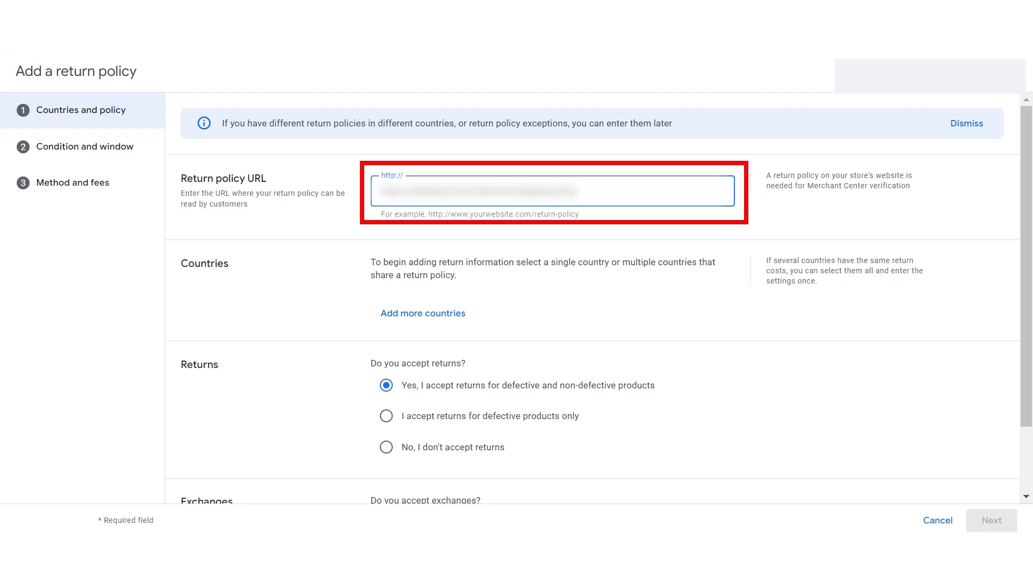
left_click(487, 153)
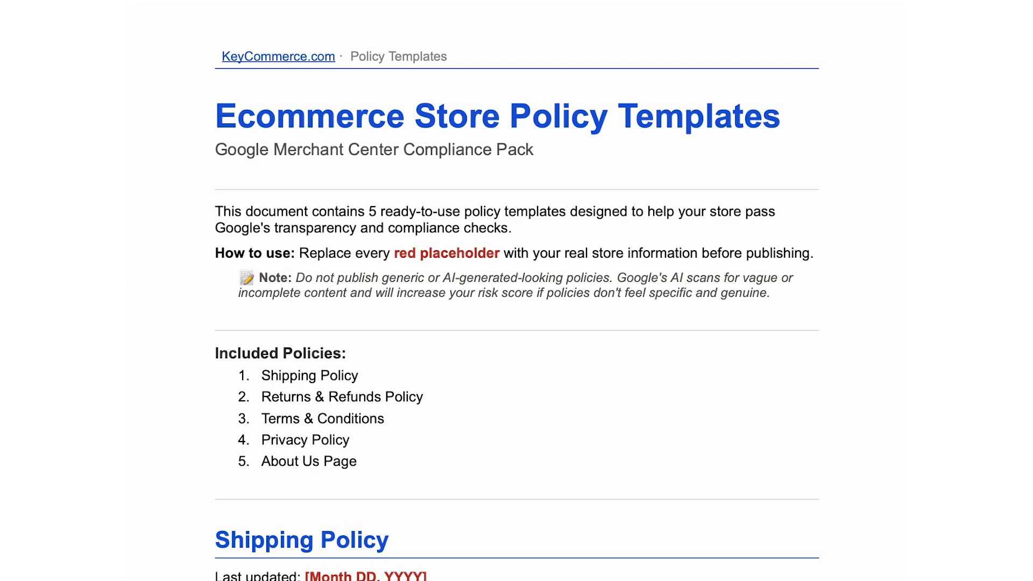
scroll(517, 290, "down", 8)
scroll(516, 291, "down", 10)
scroll(517, 291, "down", 6)
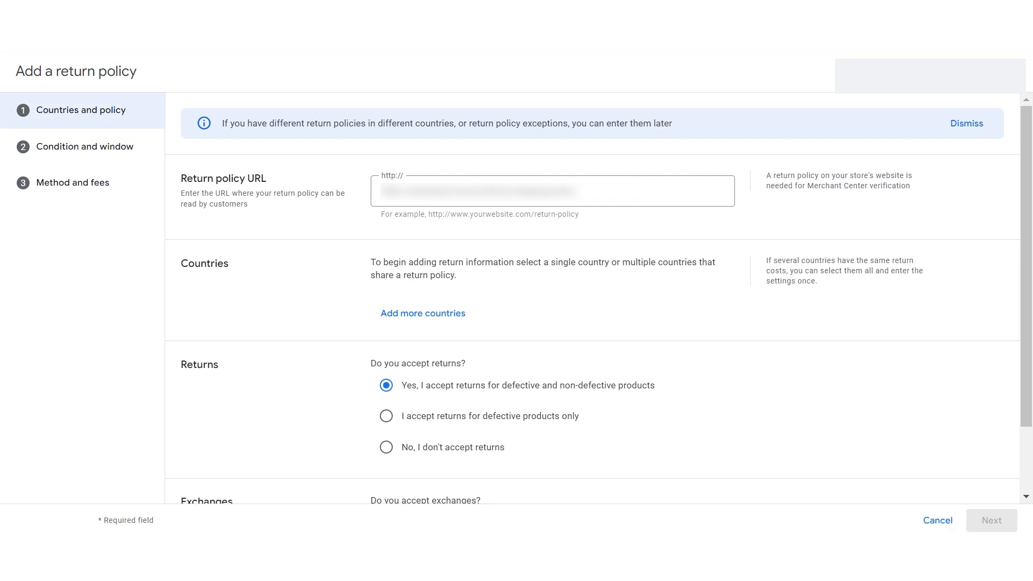
Step: Add United States as the return policy country and advance past the condition and window page
left_click(434, 316)
left_click(531, 426)
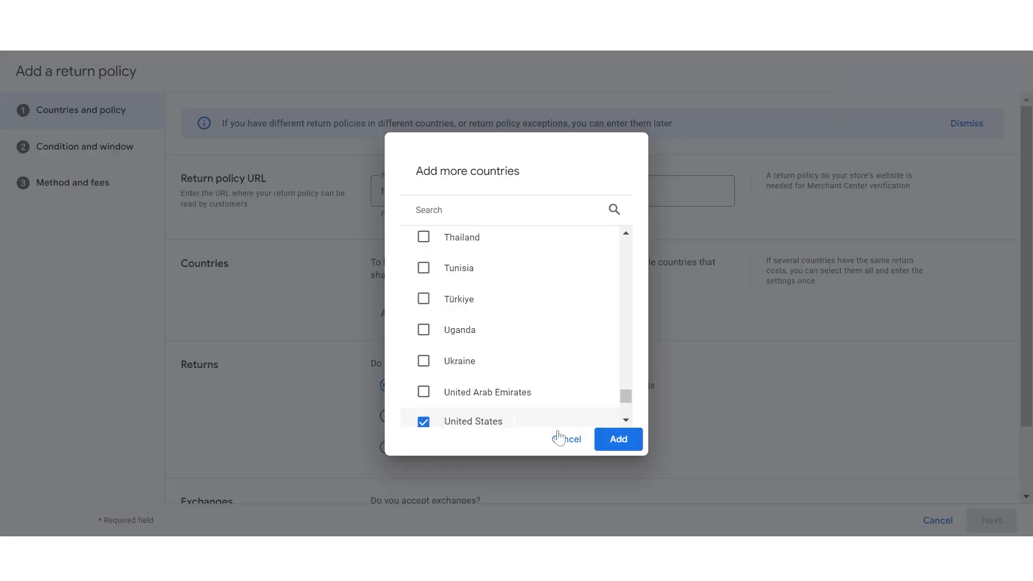
left_click(619, 439)
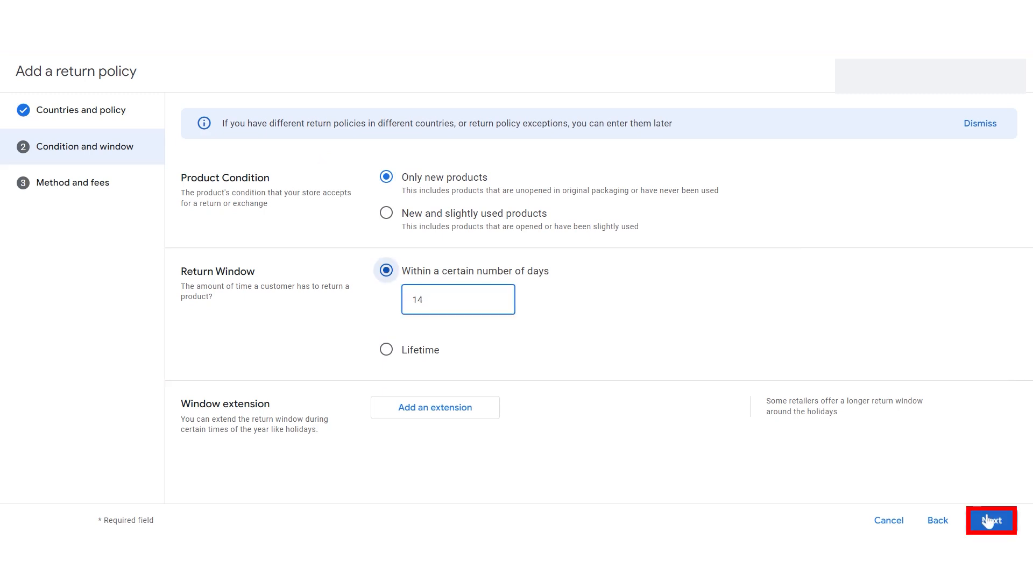
left_click(990, 521)
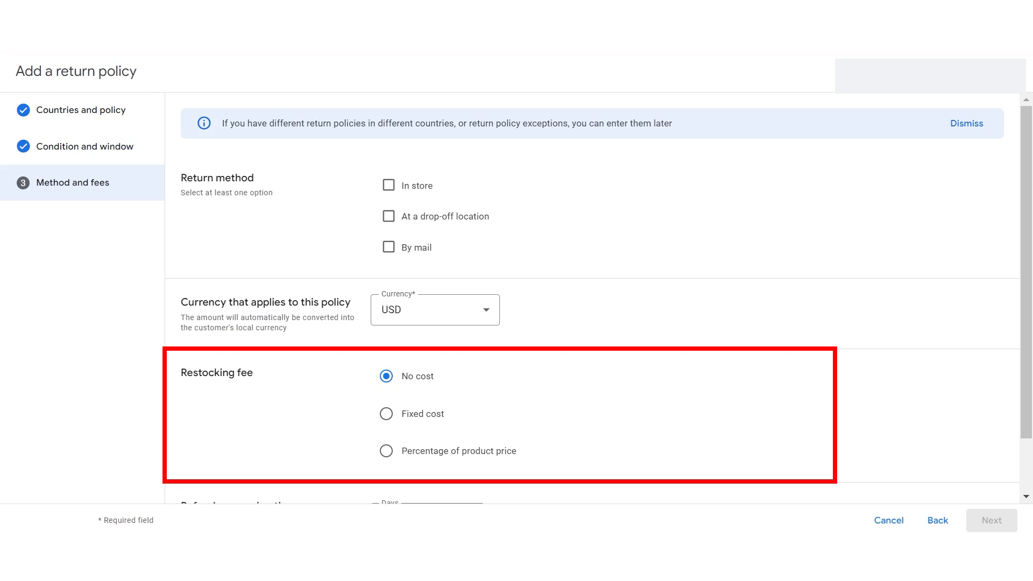
Step: Select In store as the return method, proceed, and review the return policy summary
scroll(387, 120, "down", 2)
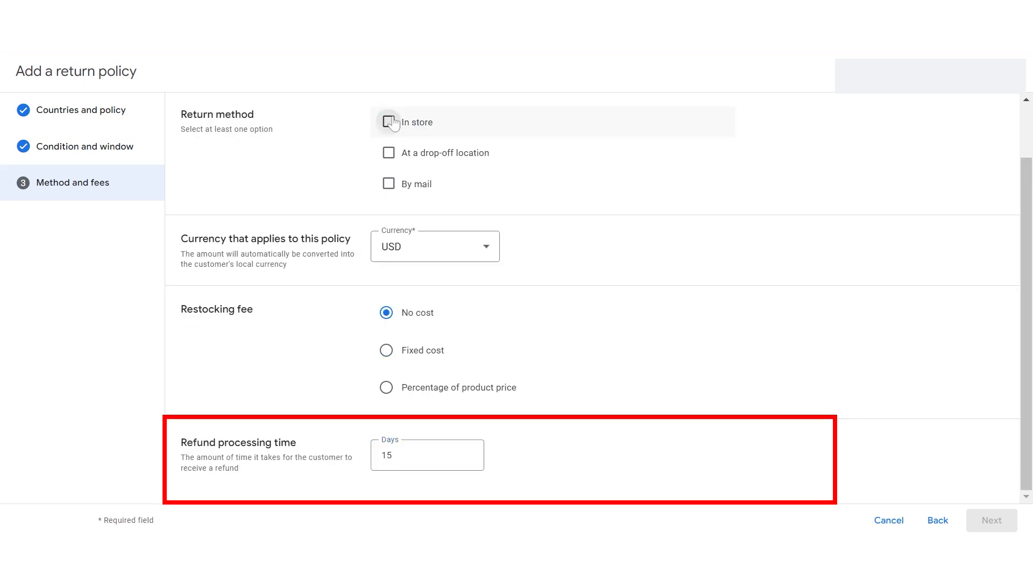
left_click(388, 121)
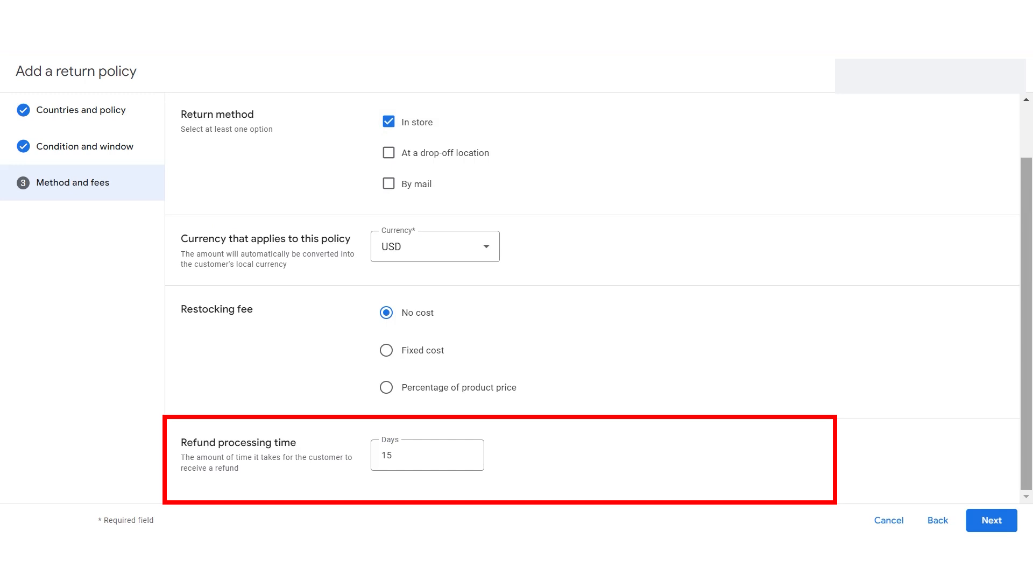
left_click(992, 523)
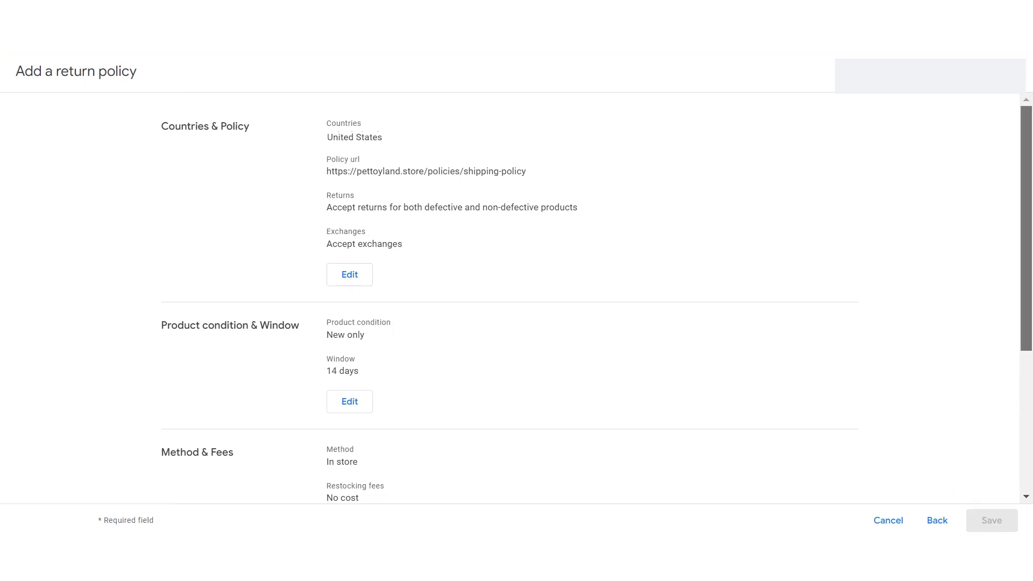
scroll(510, 296, "down", 2)
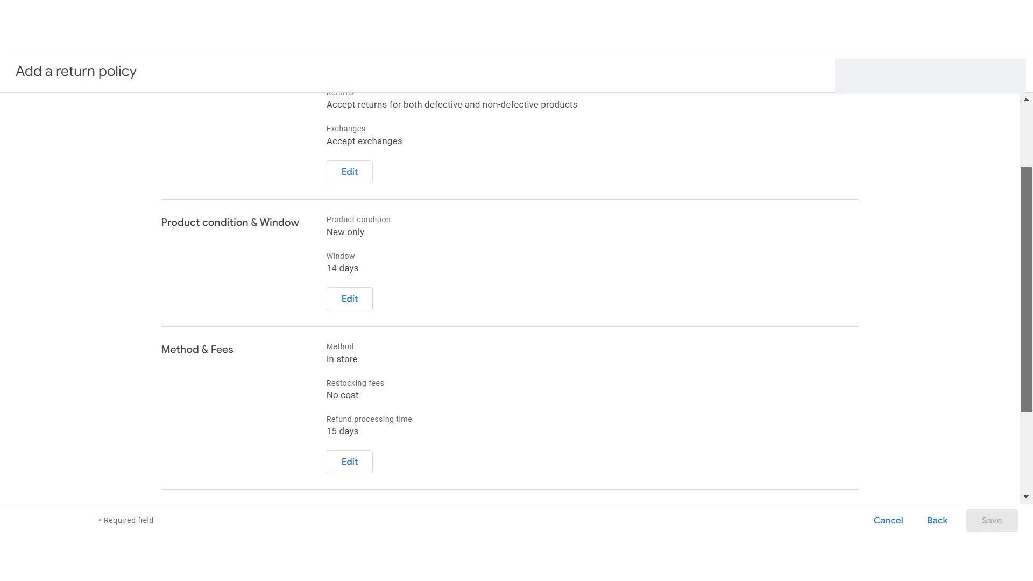
left_click_drag(1026, 290, 1026, 290)
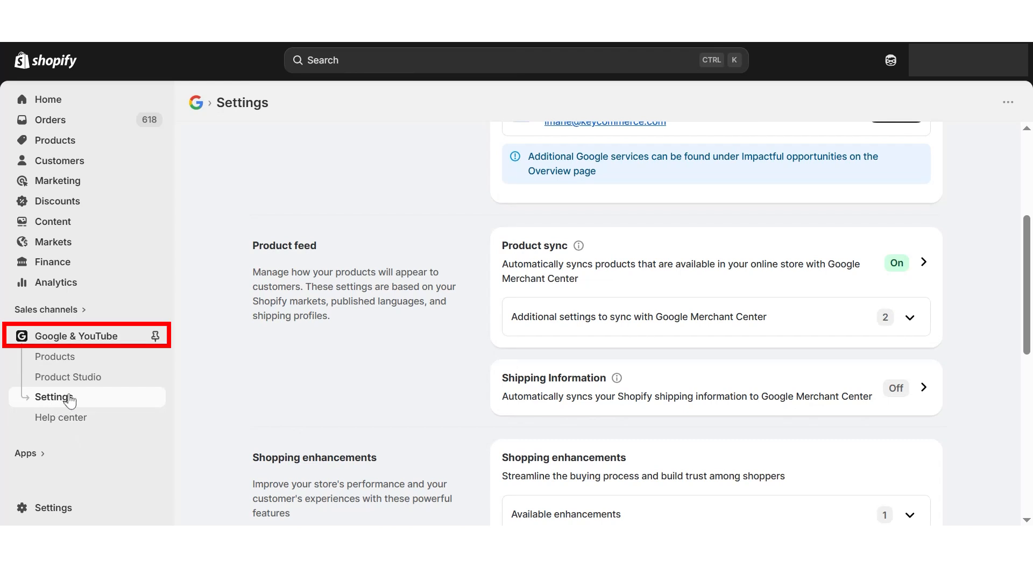
Step: Open the Shipping Information sync settings of the Google & YouTube channel
left_click(929, 396)
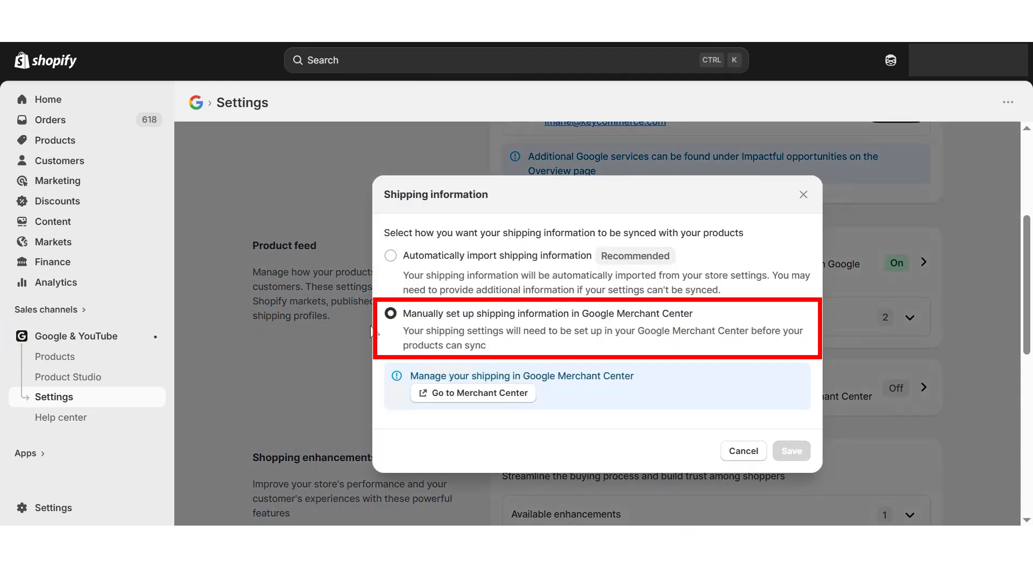